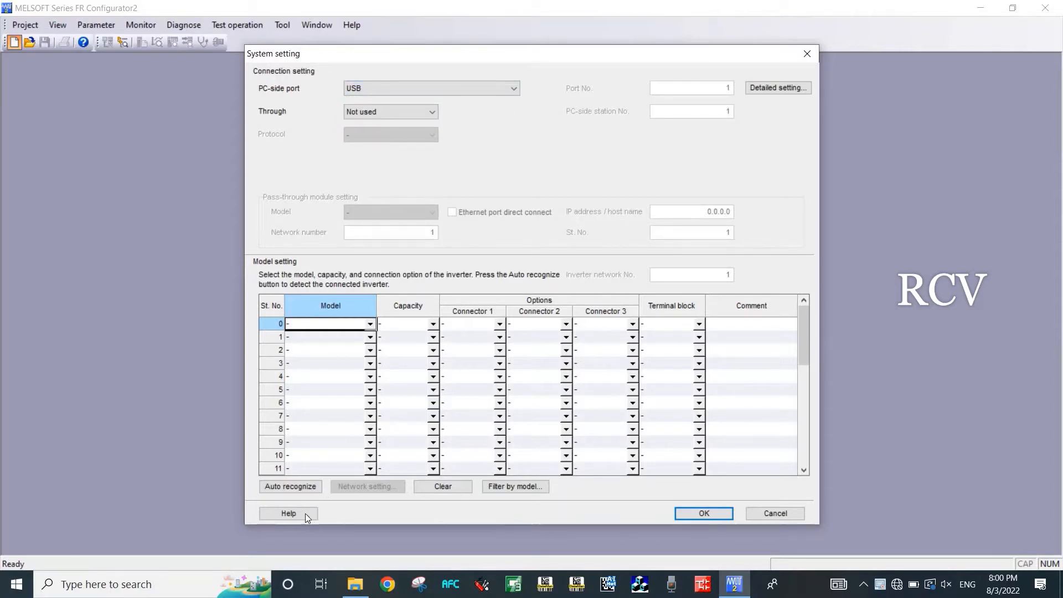
Auto-recognize the inverter connected over USB and accept the detected model in the system settings
left_click(292, 487)
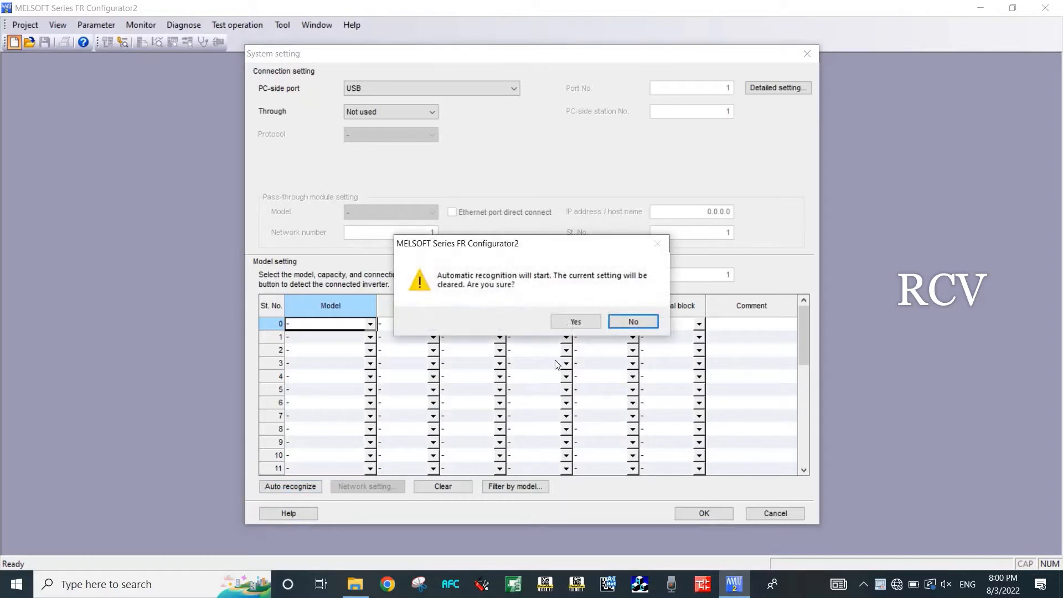
left_click(590, 323)
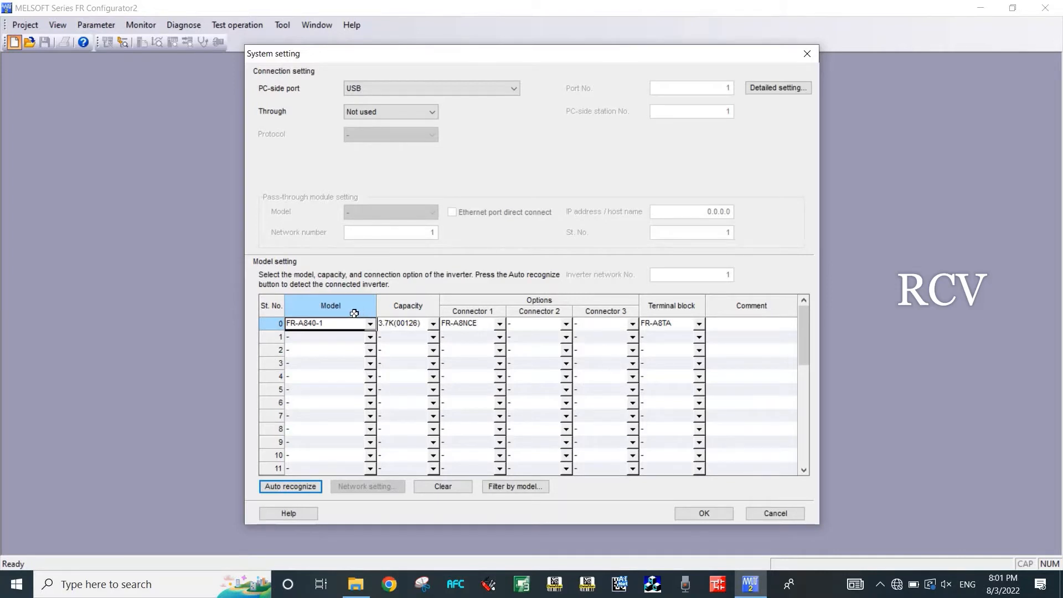
left_click(330, 323)
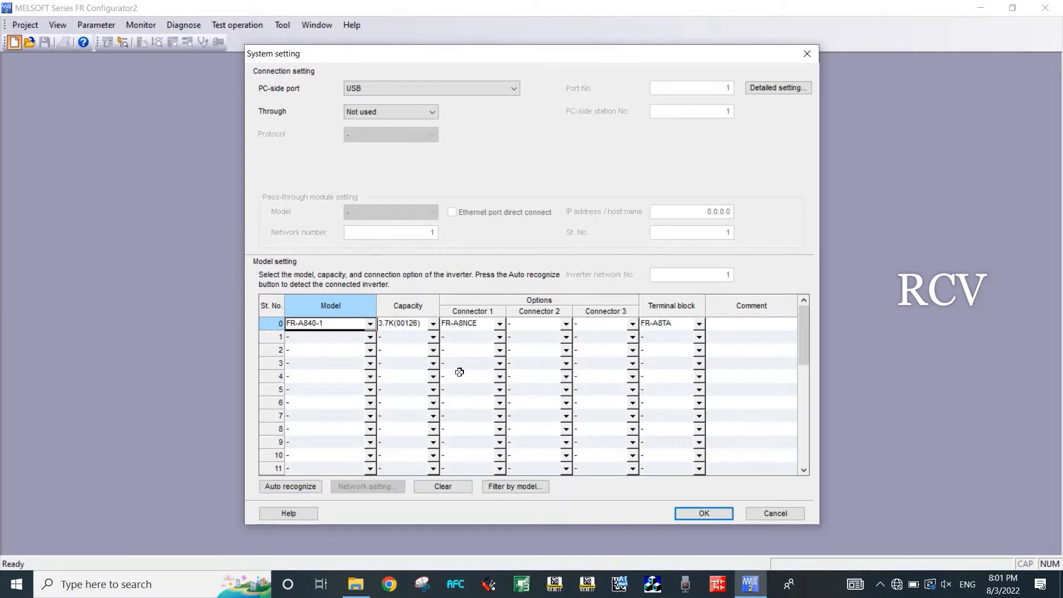
left_click(713, 513)
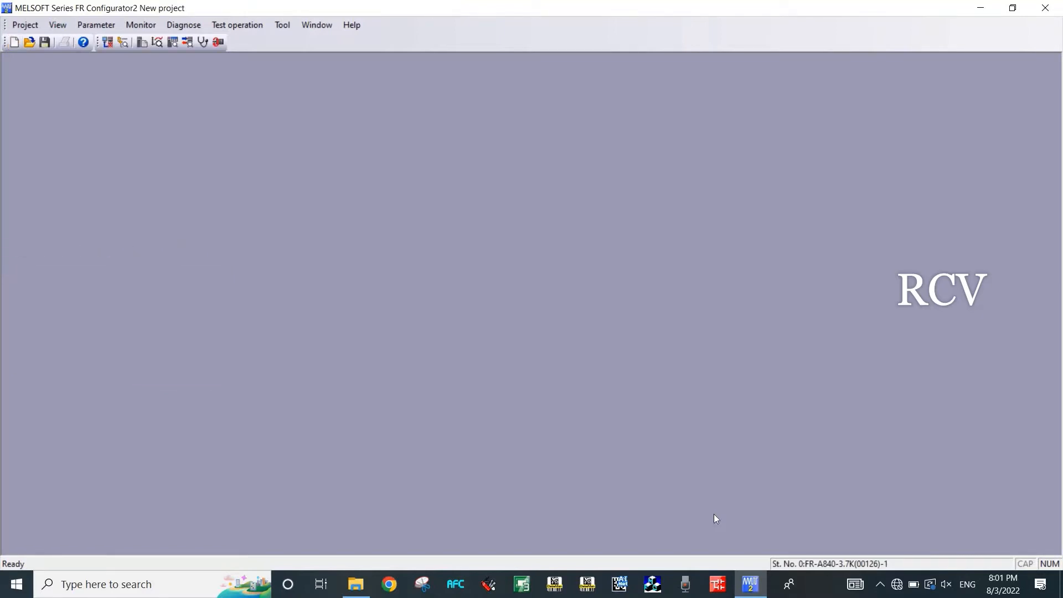
Go online with the inverter and batch-read all of its parameters into the parameter list
left_click(102, 27)
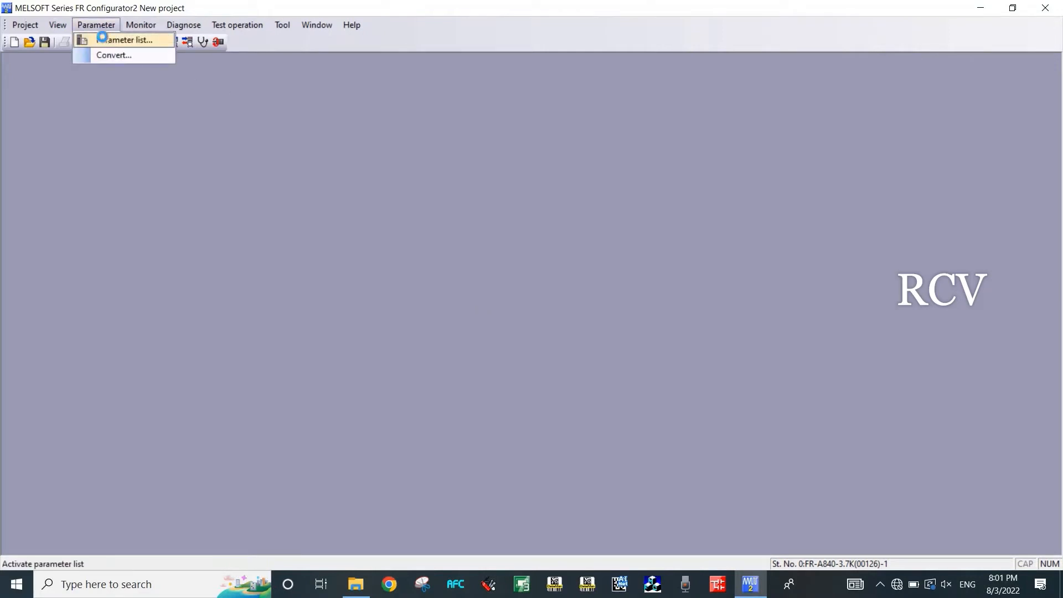
left_click(103, 36)
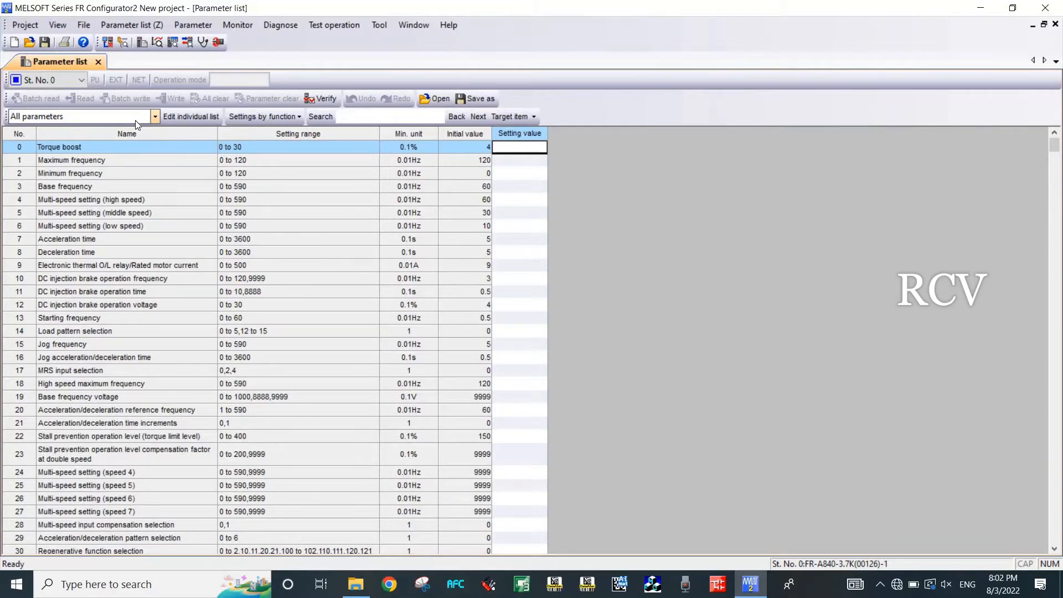
left_click(108, 43)
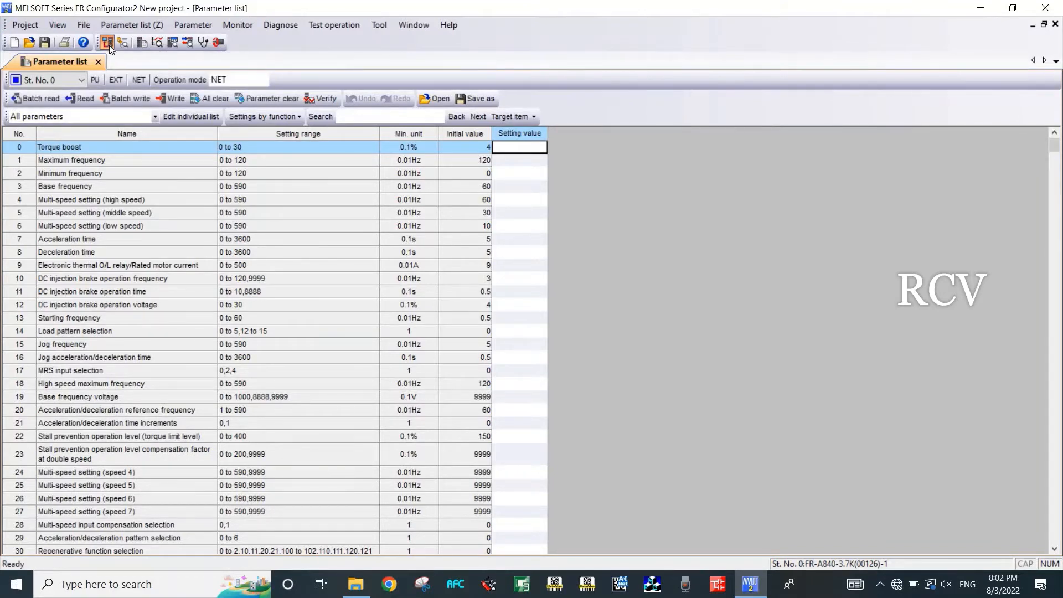
left_click(29, 97)
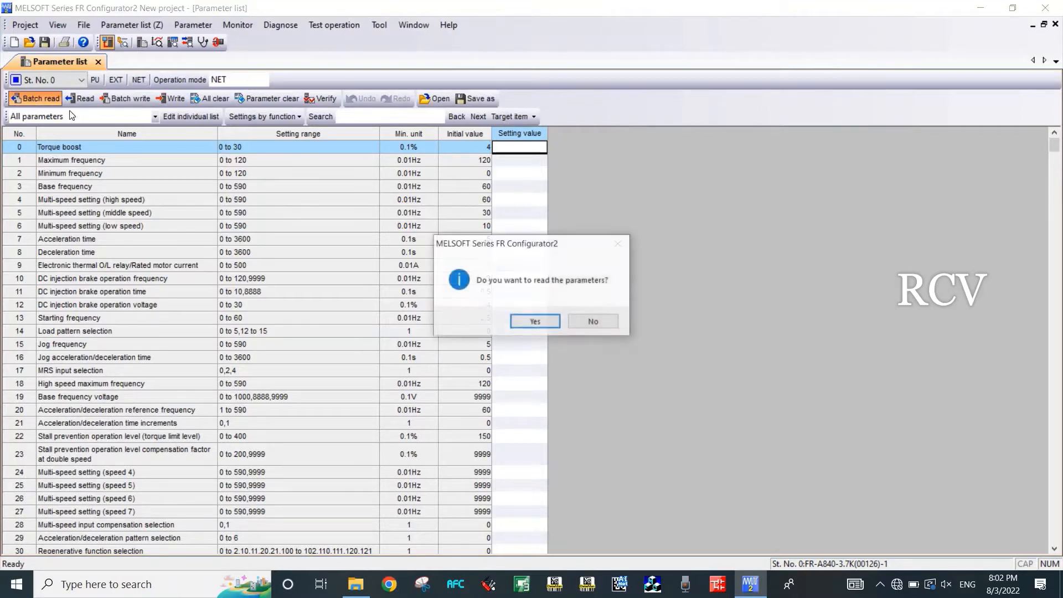
left_click(524, 320)
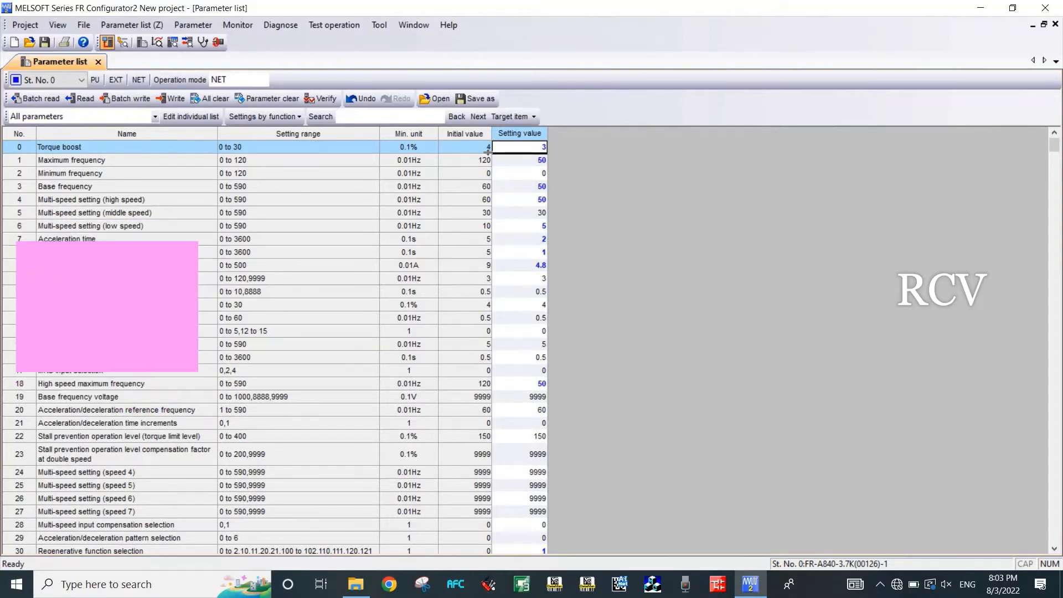
Save the parameter list to the Desktop as a user parameter file named test1
left_click(480, 99)
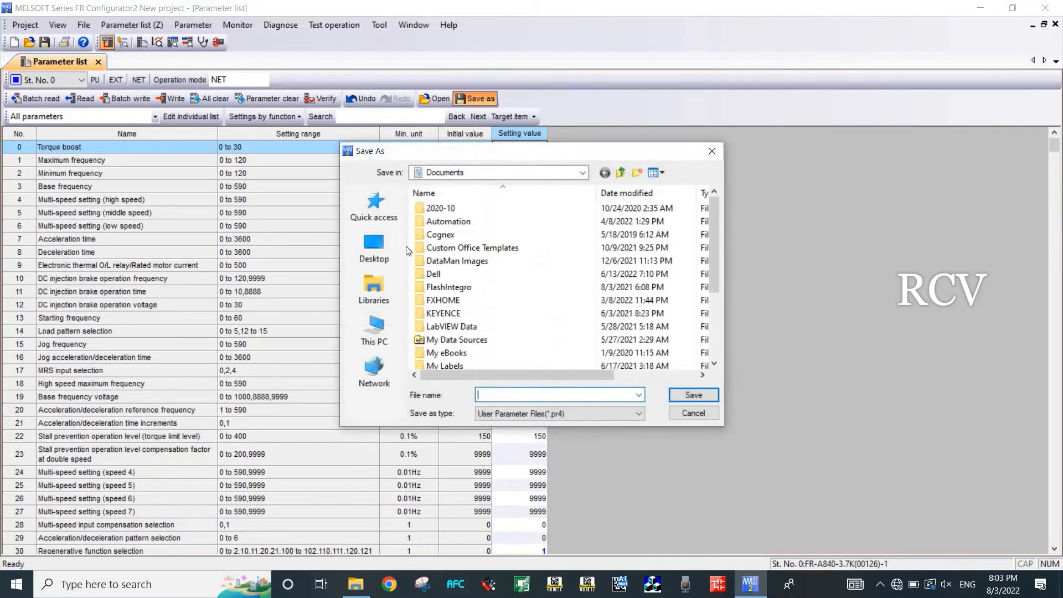
left_click(386, 248)
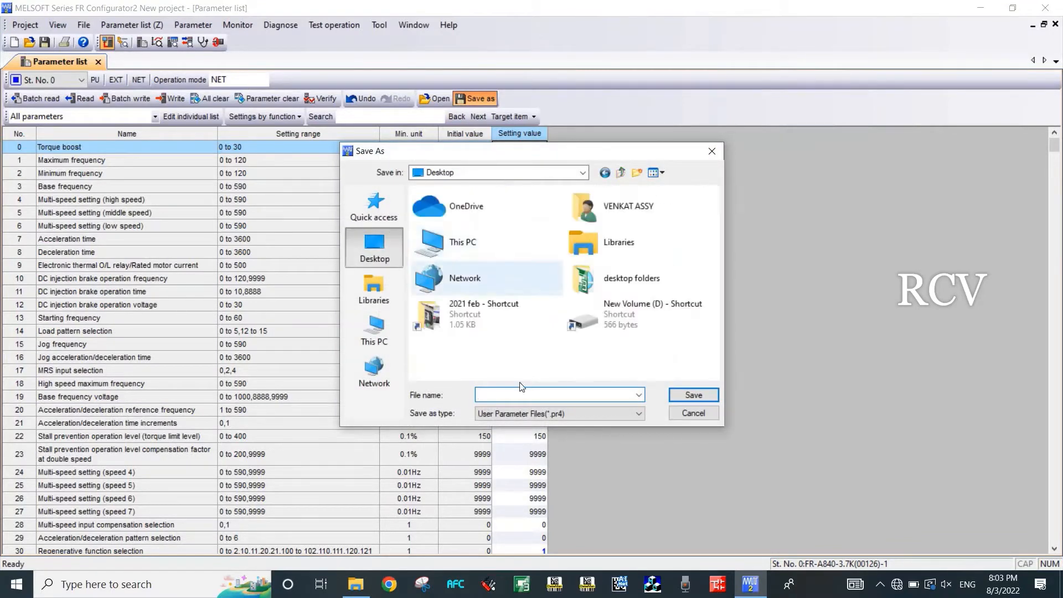
left_click(506, 392)
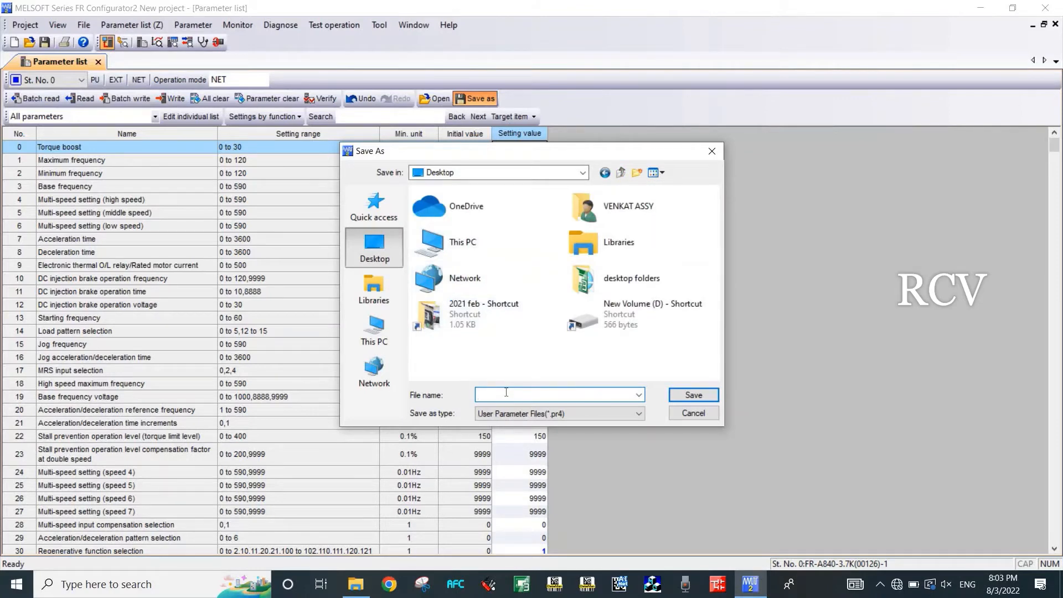
type("test1")
left_click(694, 395)
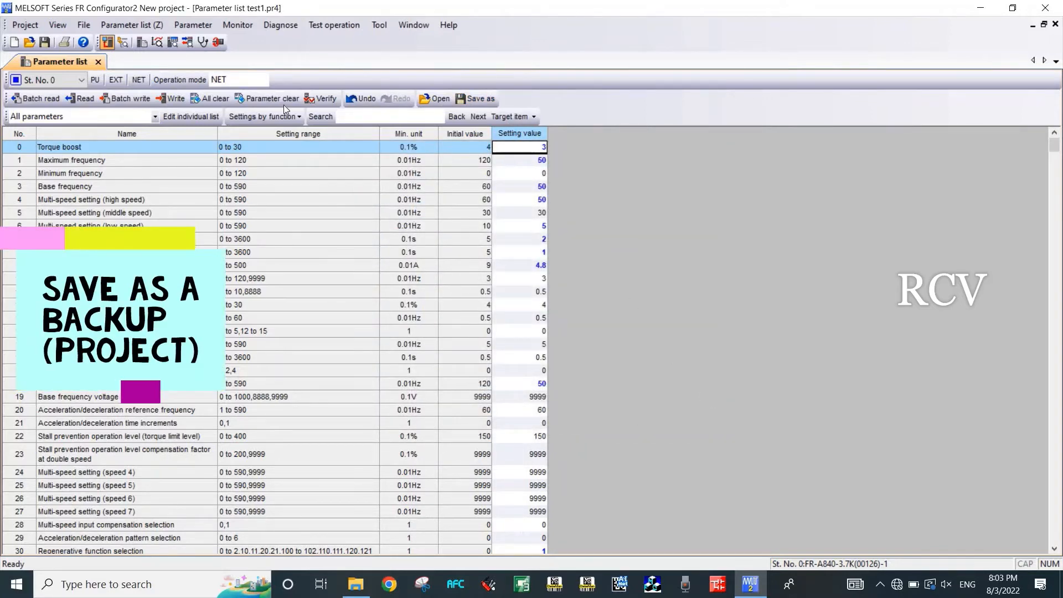
Save the whole project to the Desktop as an FR2 project file named test2
left_click(46, 43)
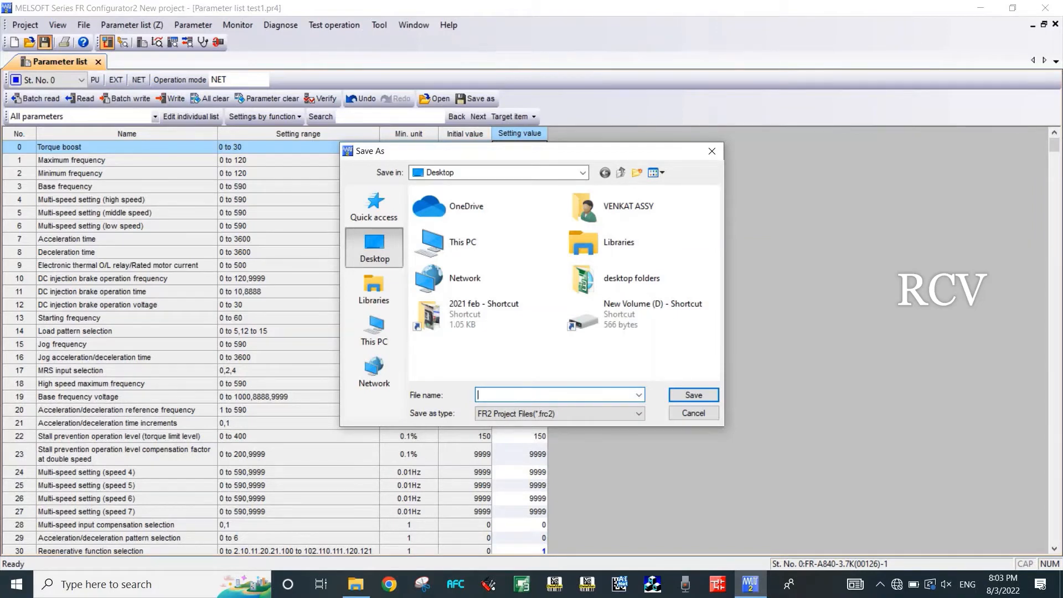
type("test")
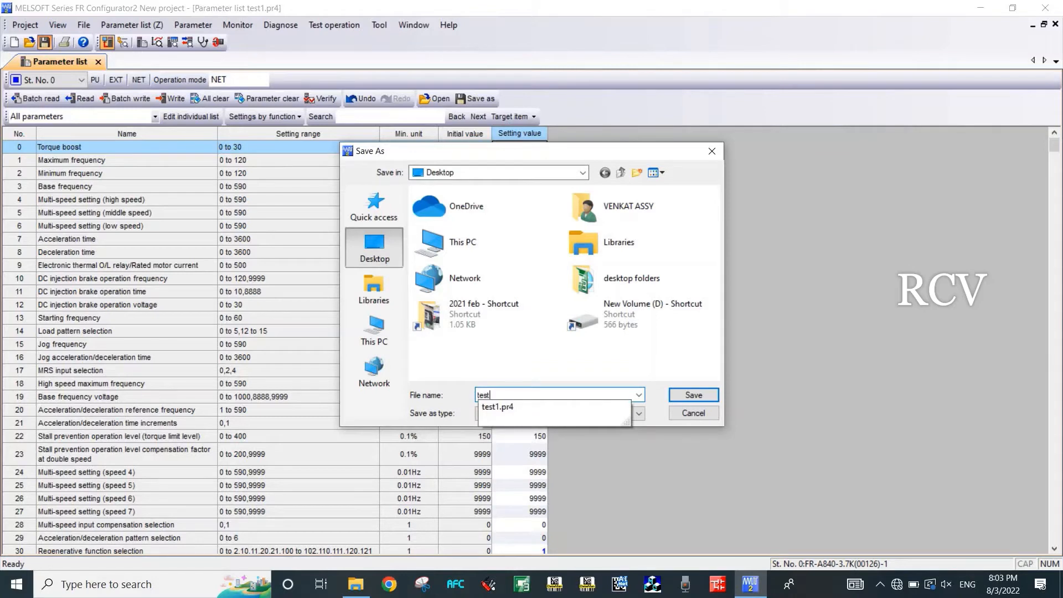
type("2")
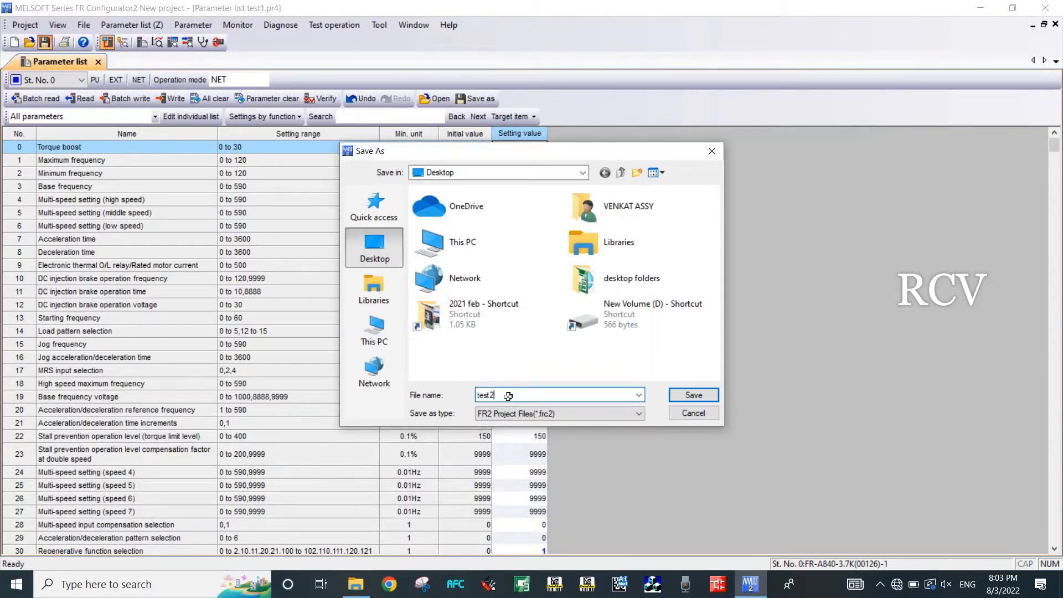
key("Return")
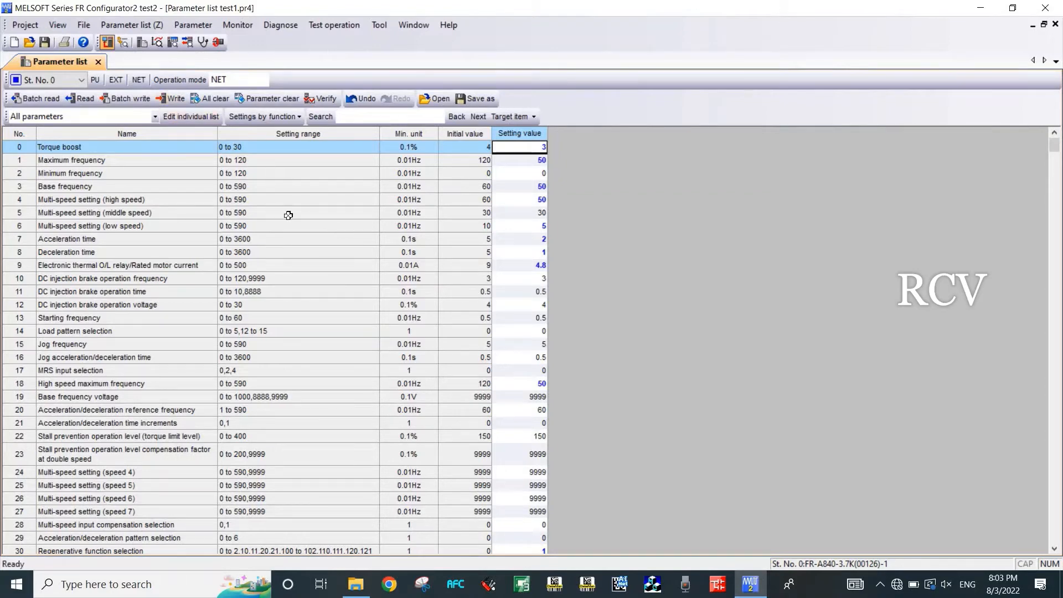
Review the setting values read from the inverter through the full parameter list, then return to parameter 0
scroll(289, 215, "down", 3)
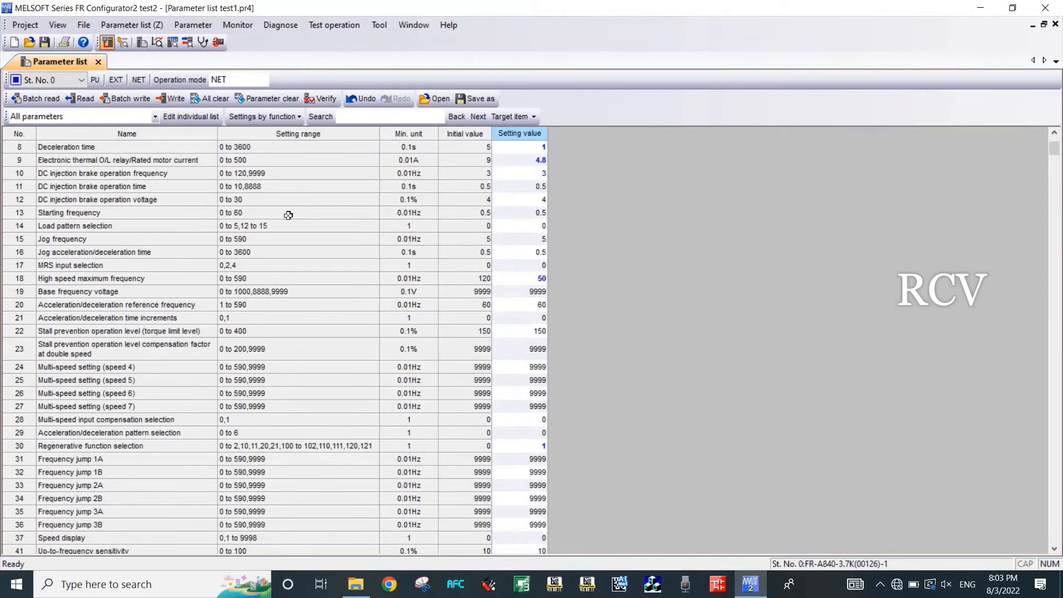
scroll(289, 215, "down", 2)
scroll(289, 215, "down", 7)
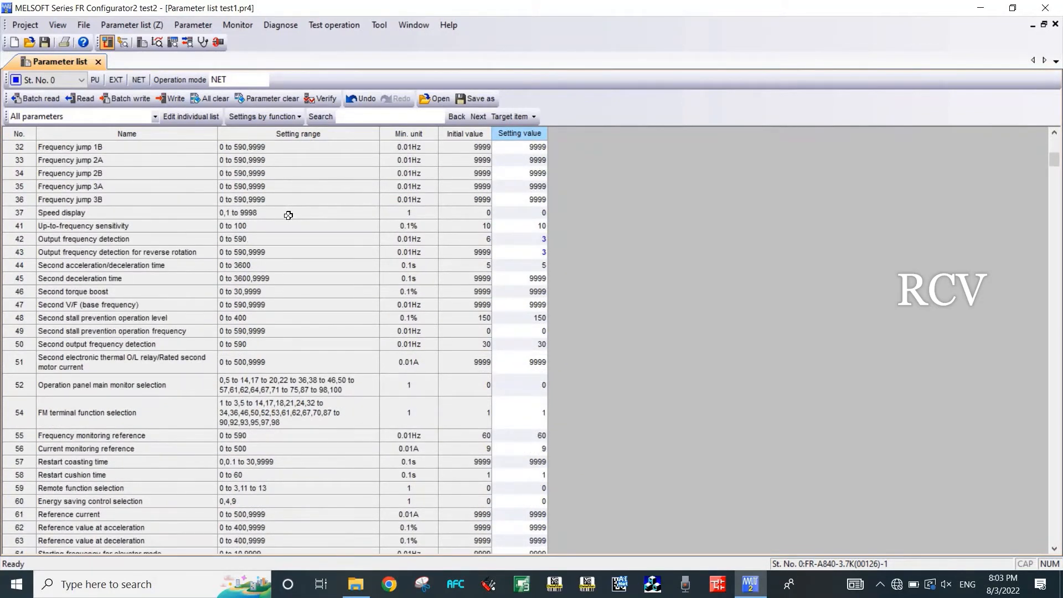
scroll(288, 216, "down", 10)
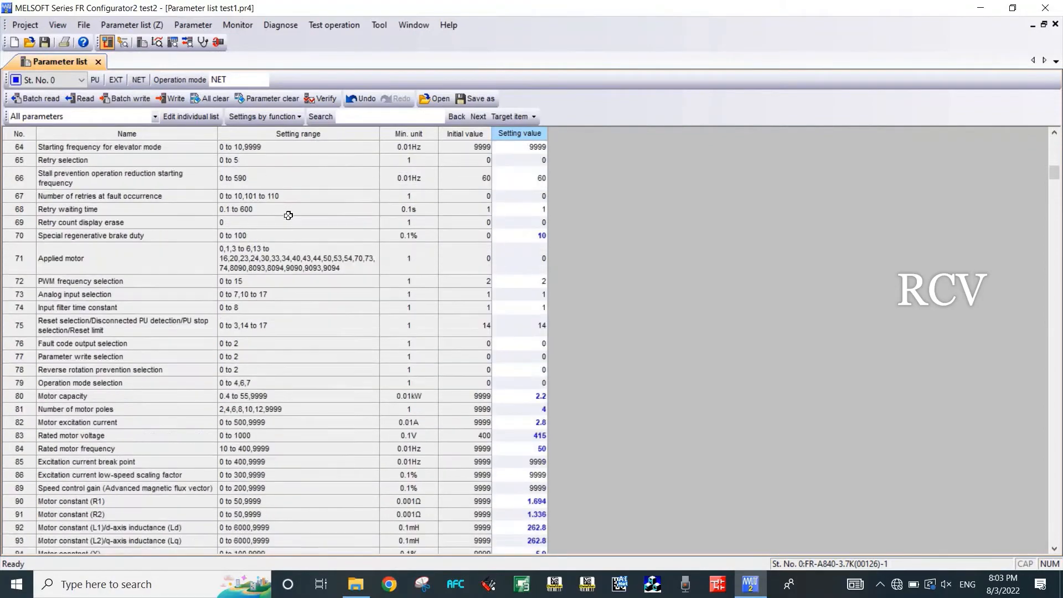
scroll(288, 215, "down", 12)
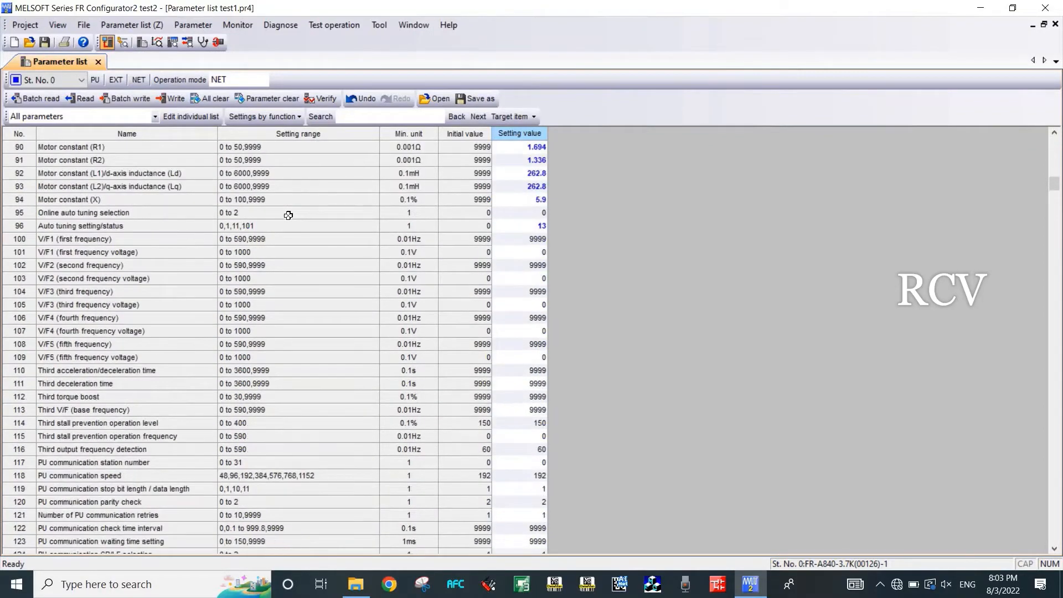
scroll(289, 216, "down", 8)
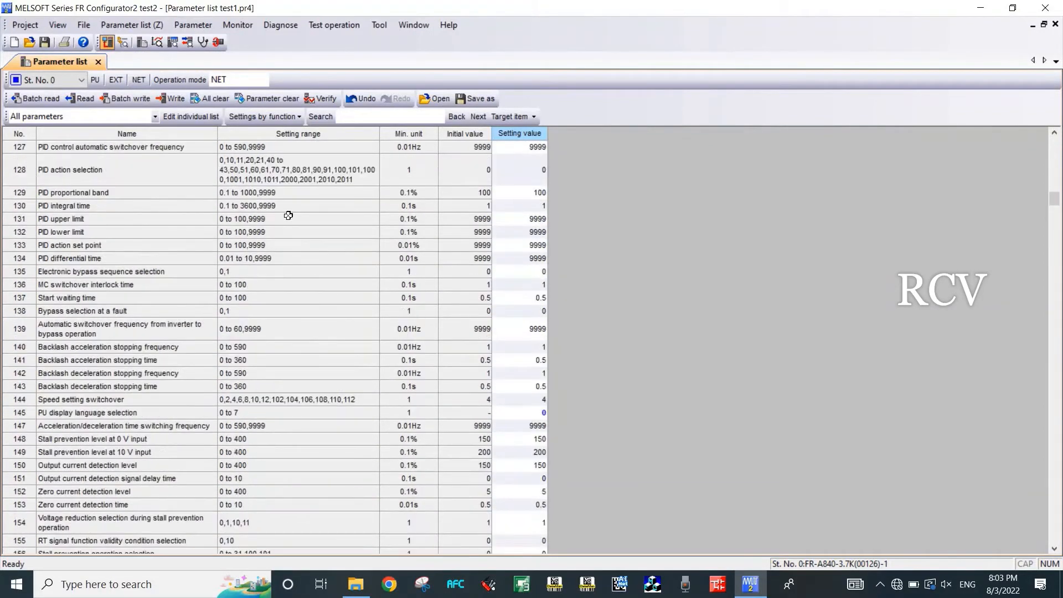
scroll(288, 215, "down", 8)
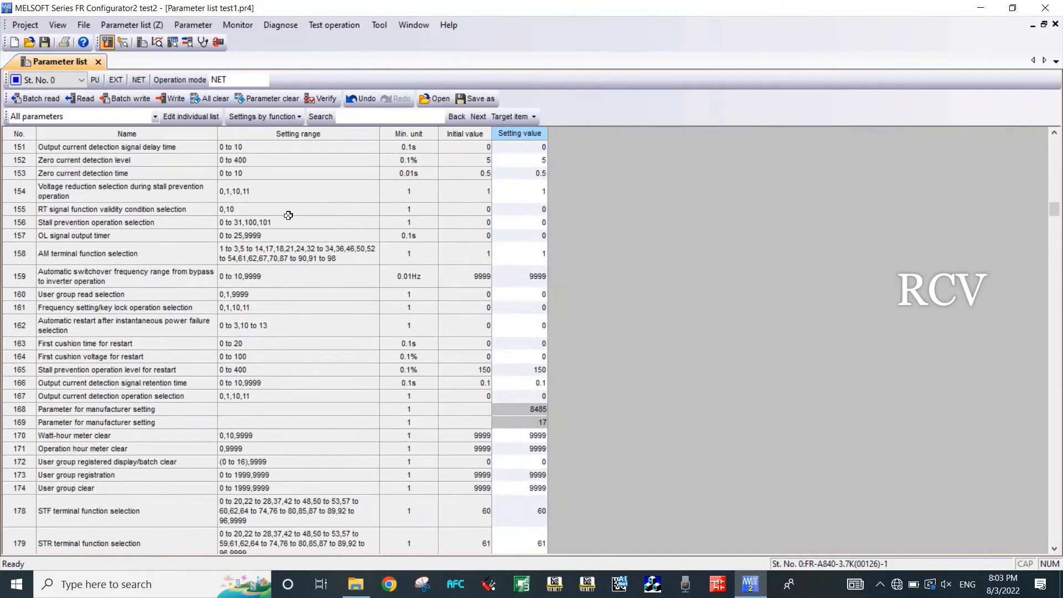
scroll(288, 216, "down", 3)
scroll(288, 215, "down", 12)
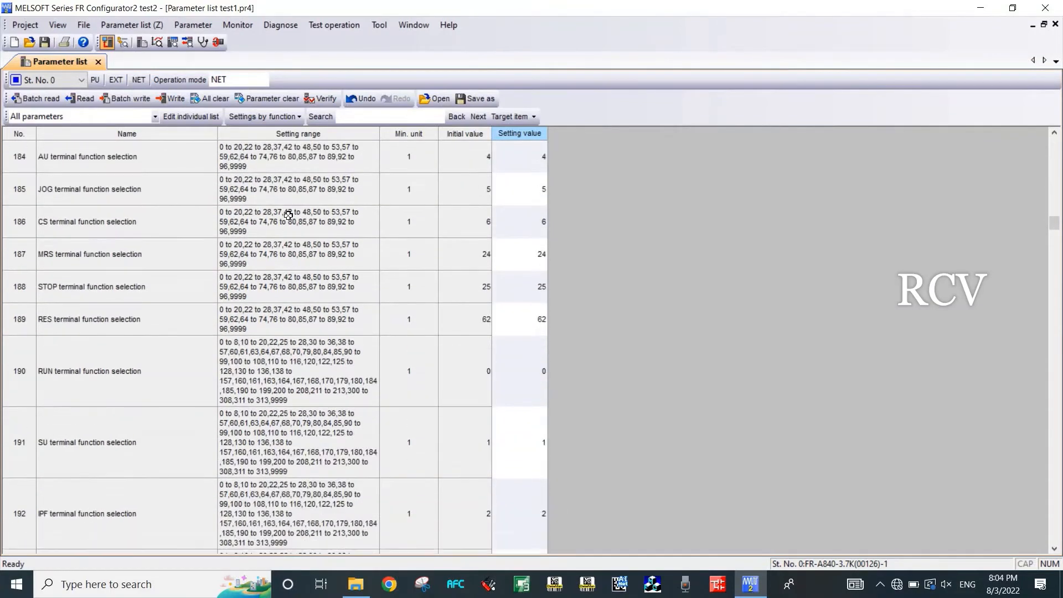
scroll(288, 216, "down", 3)
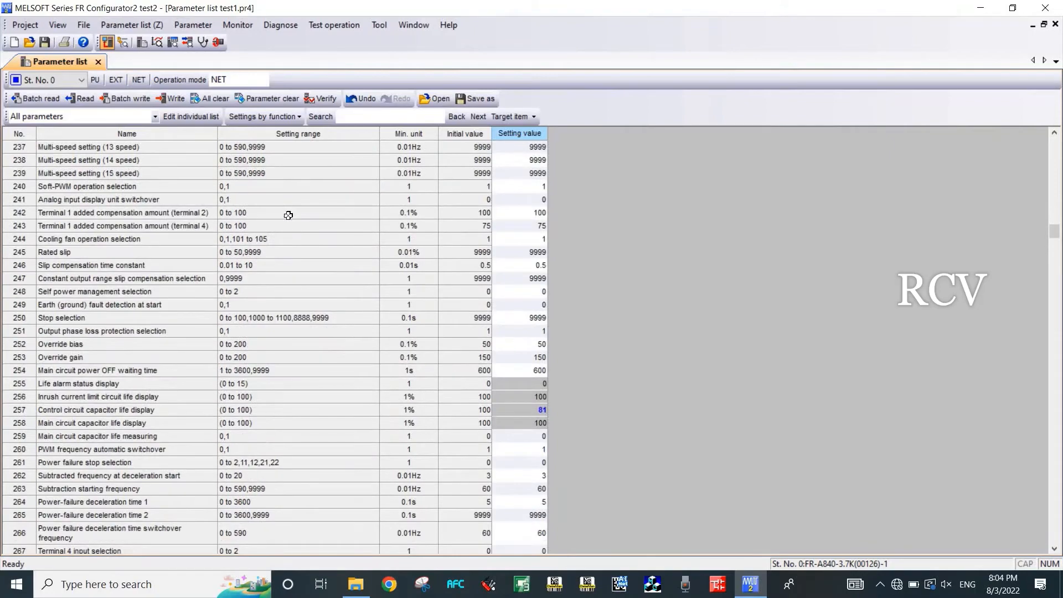
scroll(288, 215, "down", 3)
scroll(288, 215, "down", 2)
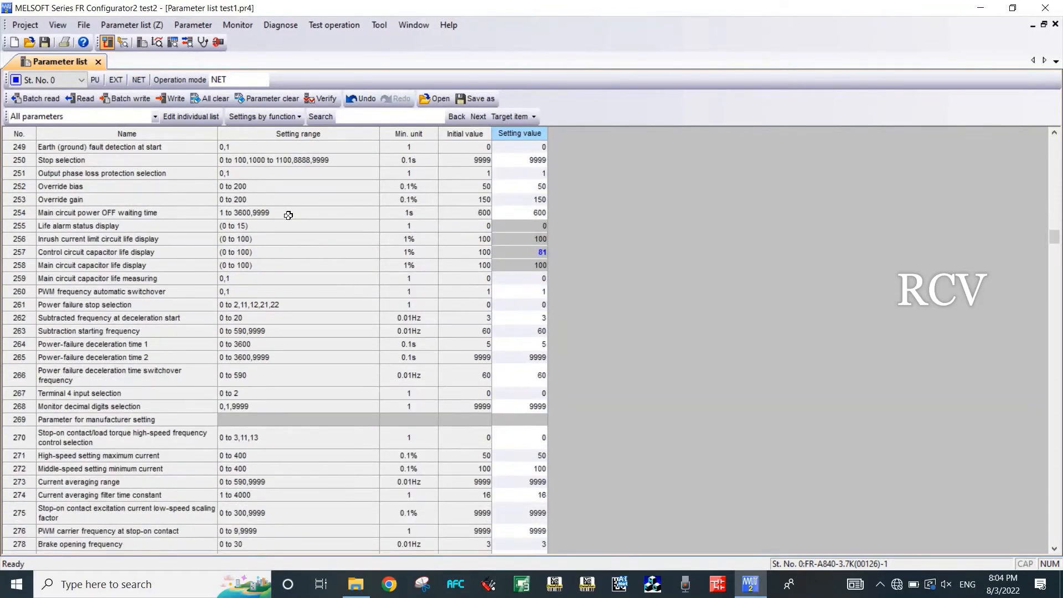
scroll(289, 215, "down", 10)
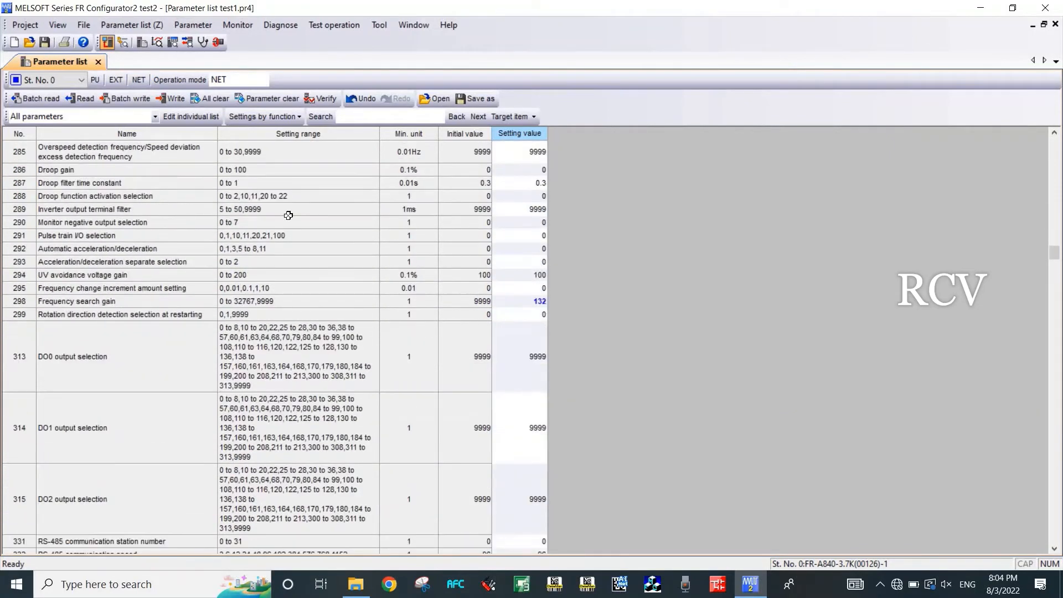
scroll(288, 215, "down", 12)
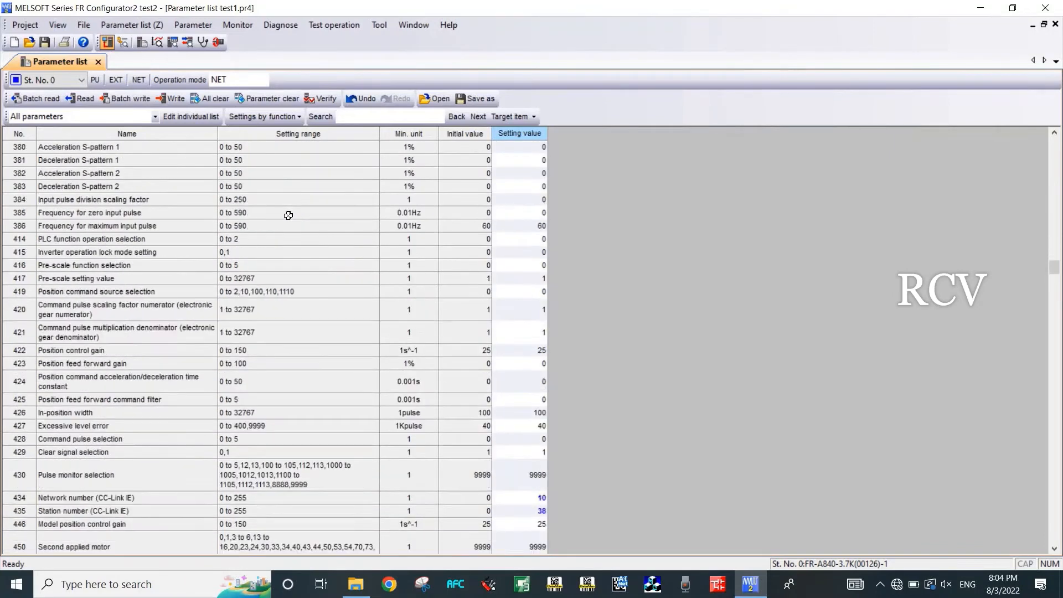
scroll(288, 215, "down", 3)
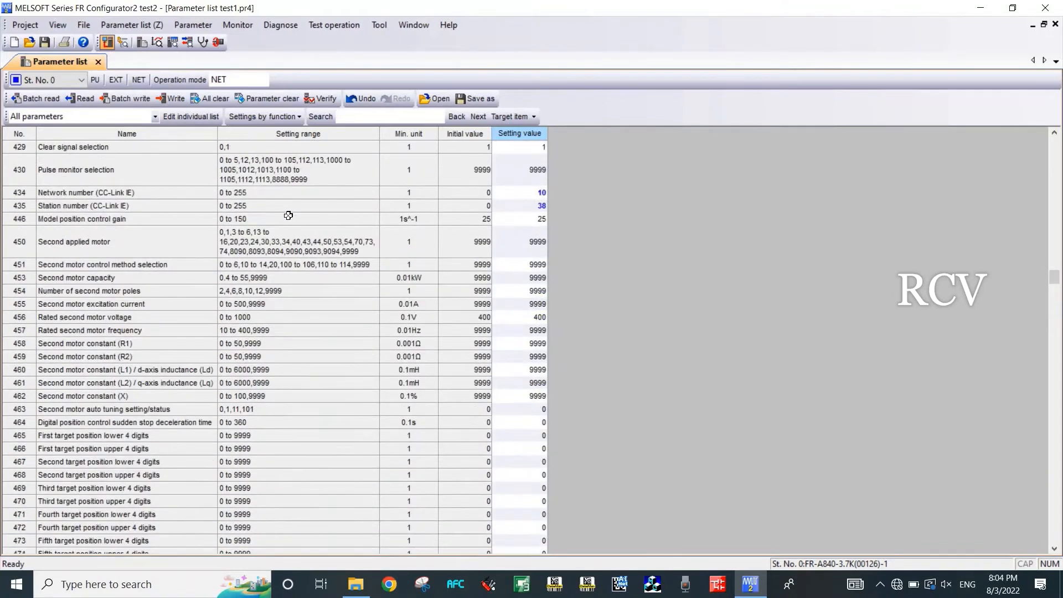
scroll(289, 215, "down", 1)
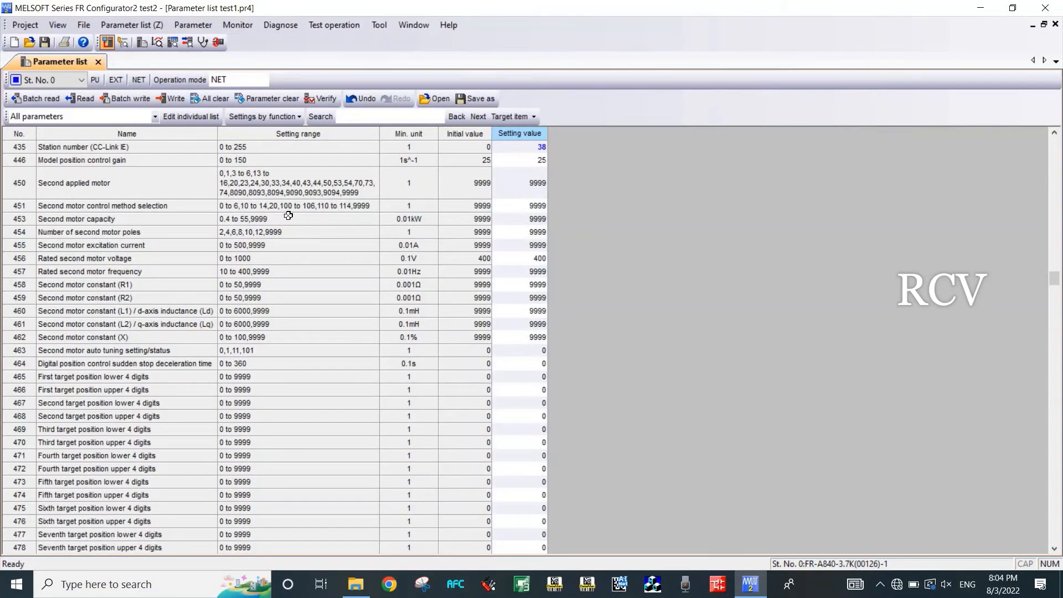
scroll(289, 215, "down", 3)
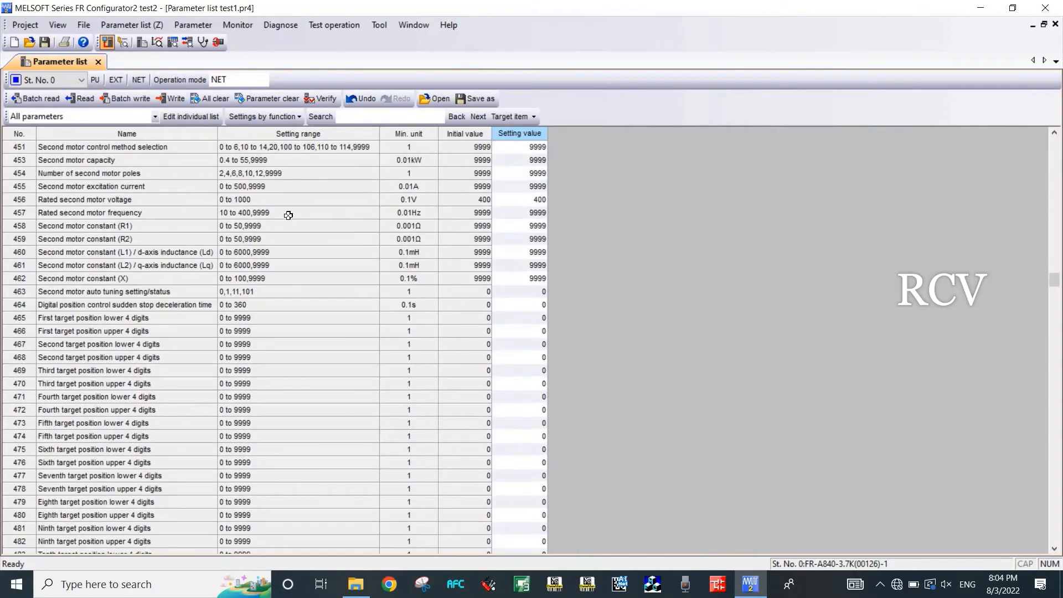
scroll(288, 215, "down", 3)
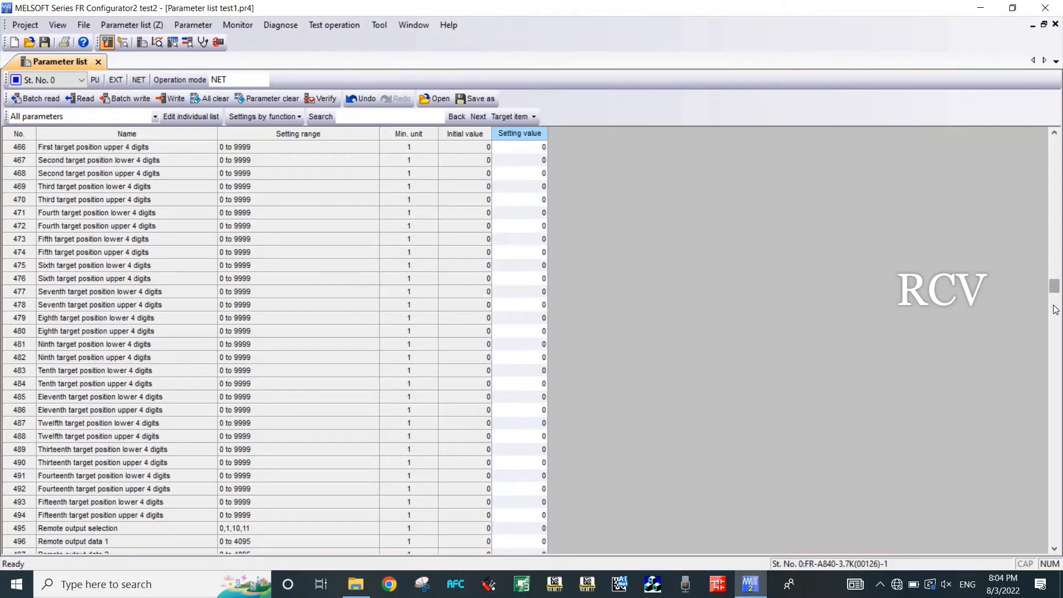
left_click_drag(1055, 288, 1060, 549)
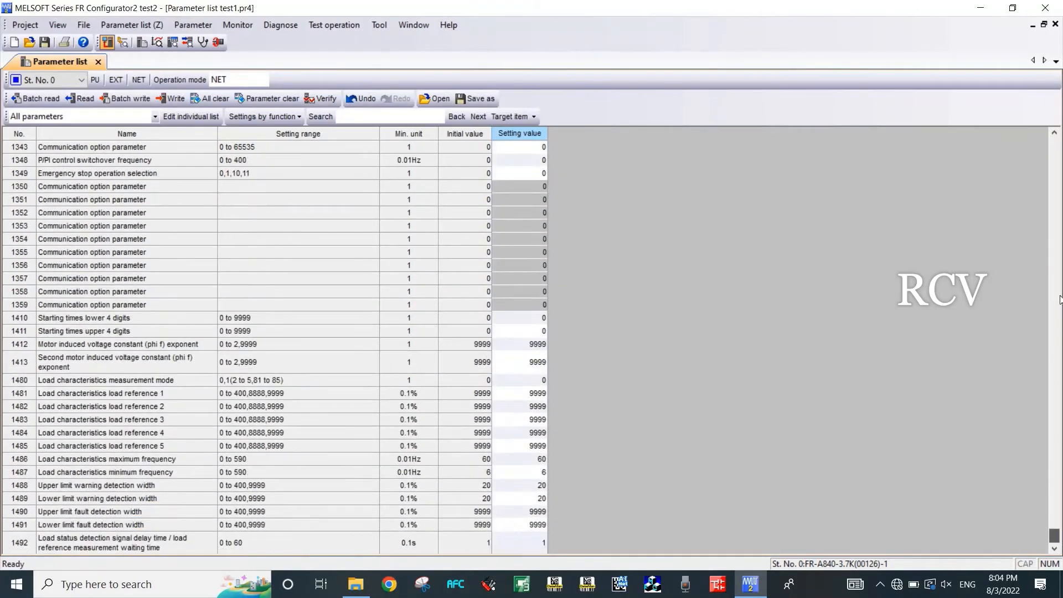
left_click_drag(1060, 300, 1062, 145)
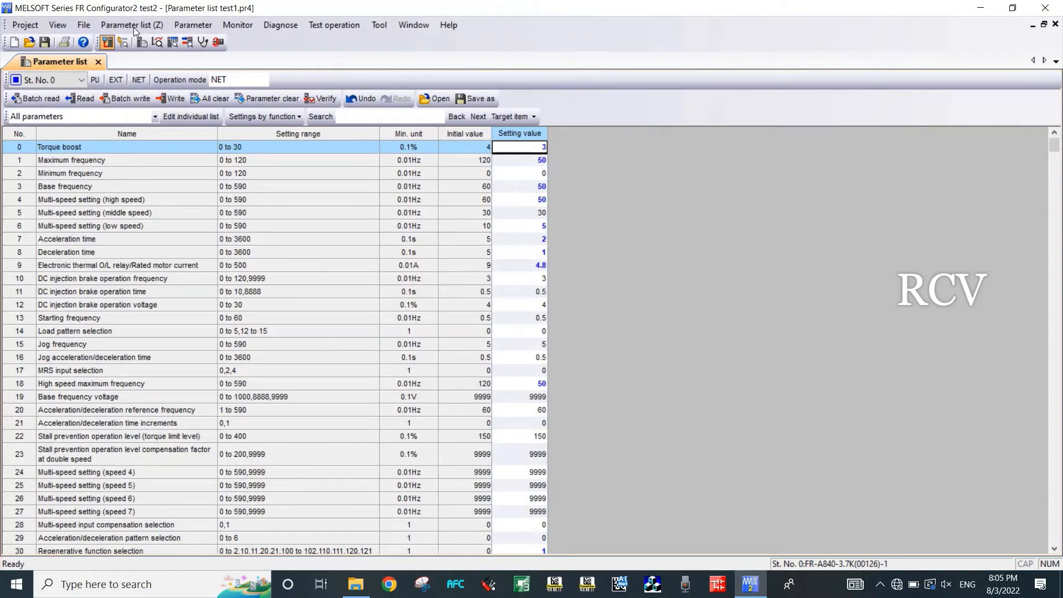
Open the test2 project file from the Desktop, closing the current project, and display its parameter list
left_click(29, 42)
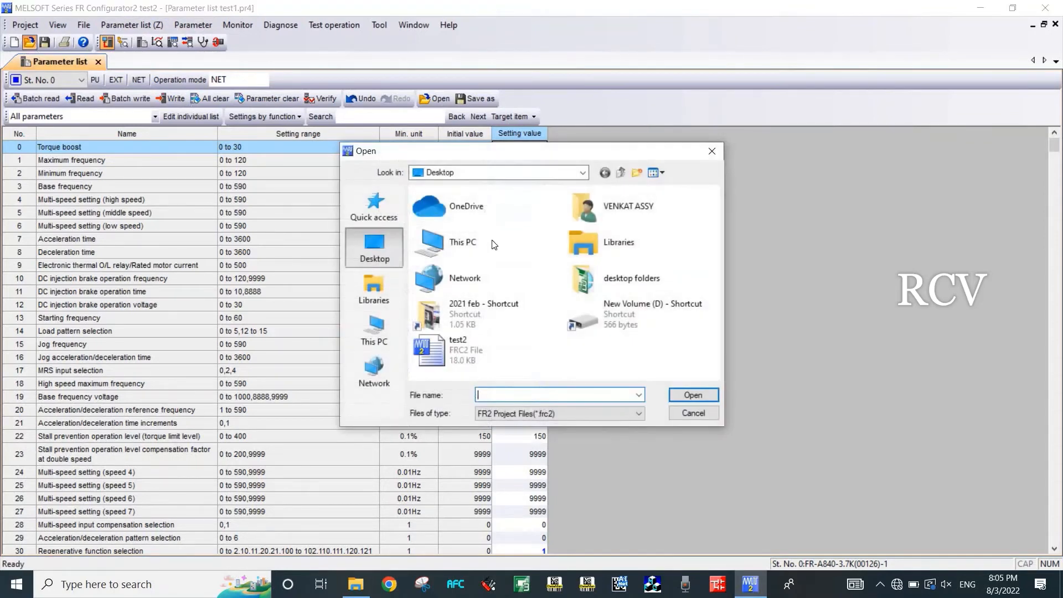
double_click(470, 353)
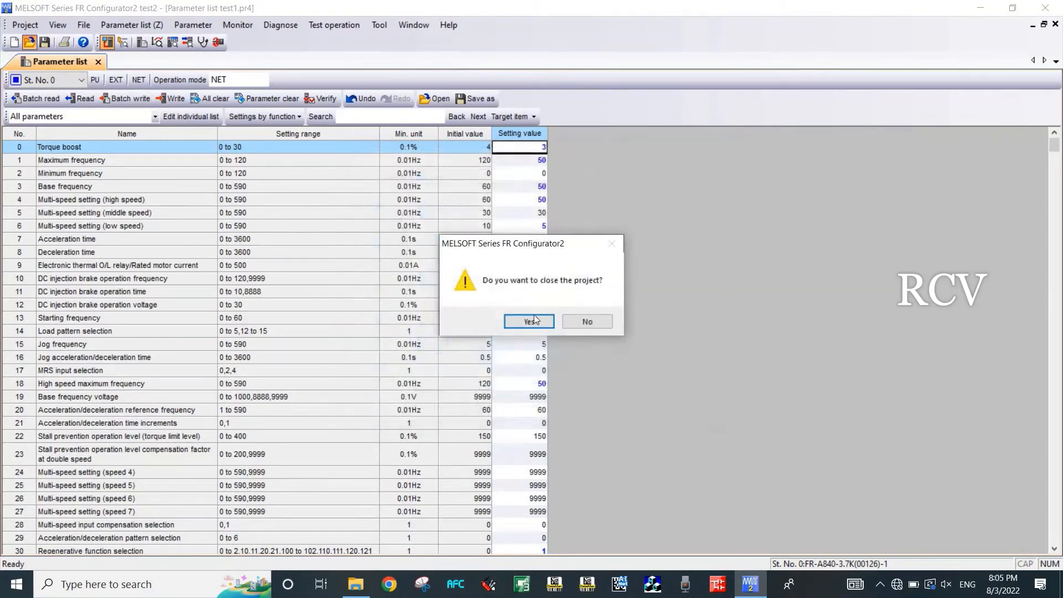
left_click(533, 321)
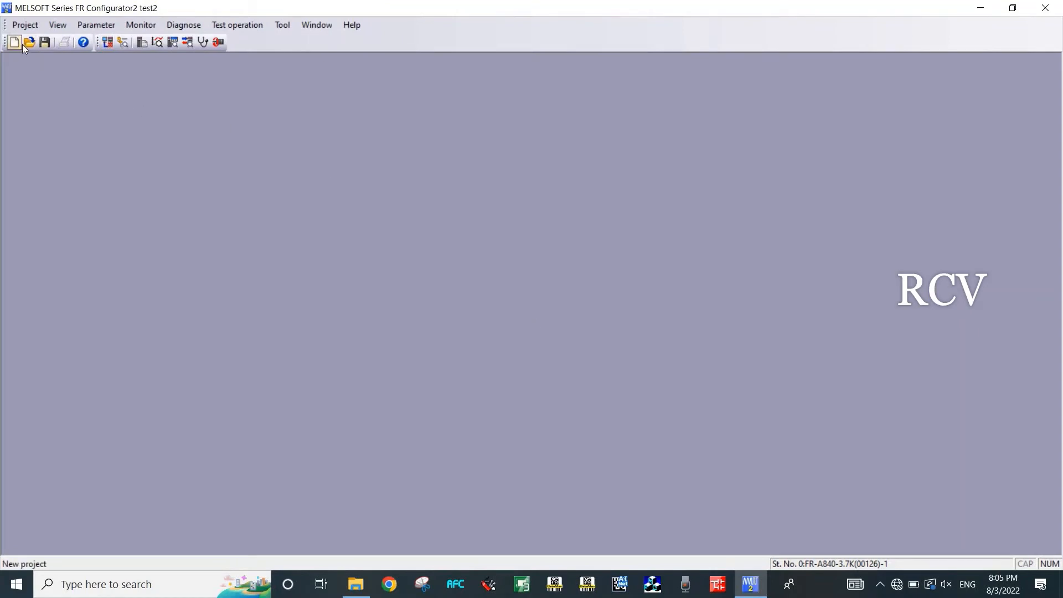
left_click(88, 24)
left_click(89, 40)
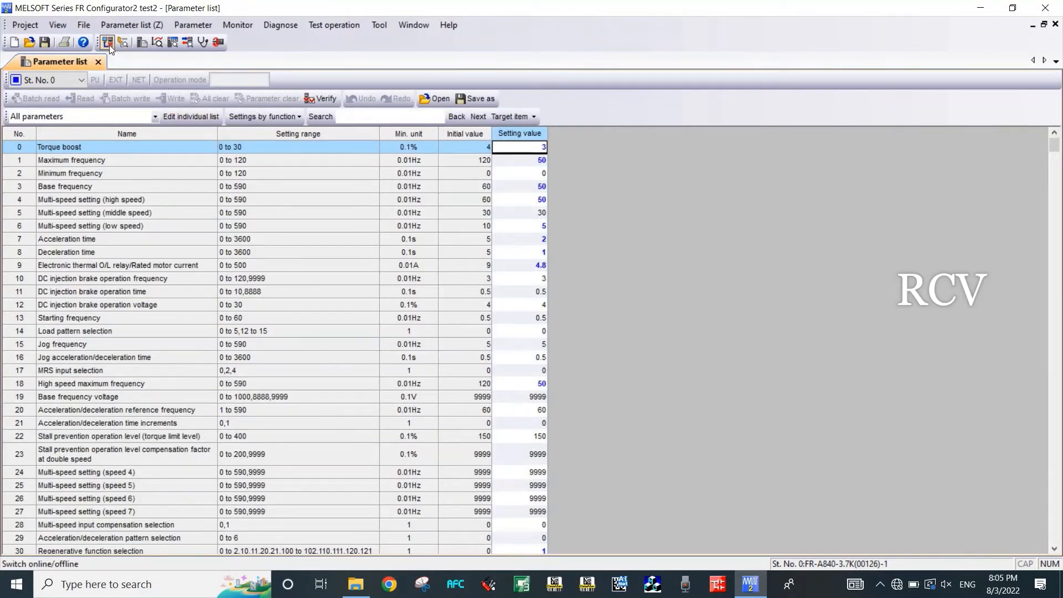
Go online and batch-write all parameters to the inverter, then read them back to refresh the list
left_click(107, 42)
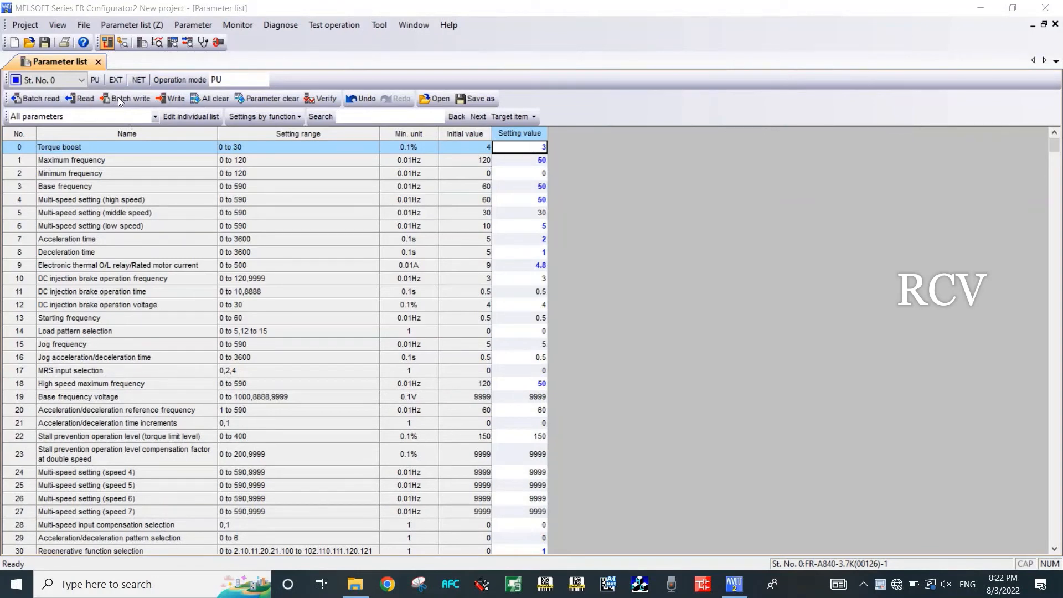
left_click(118, 98)
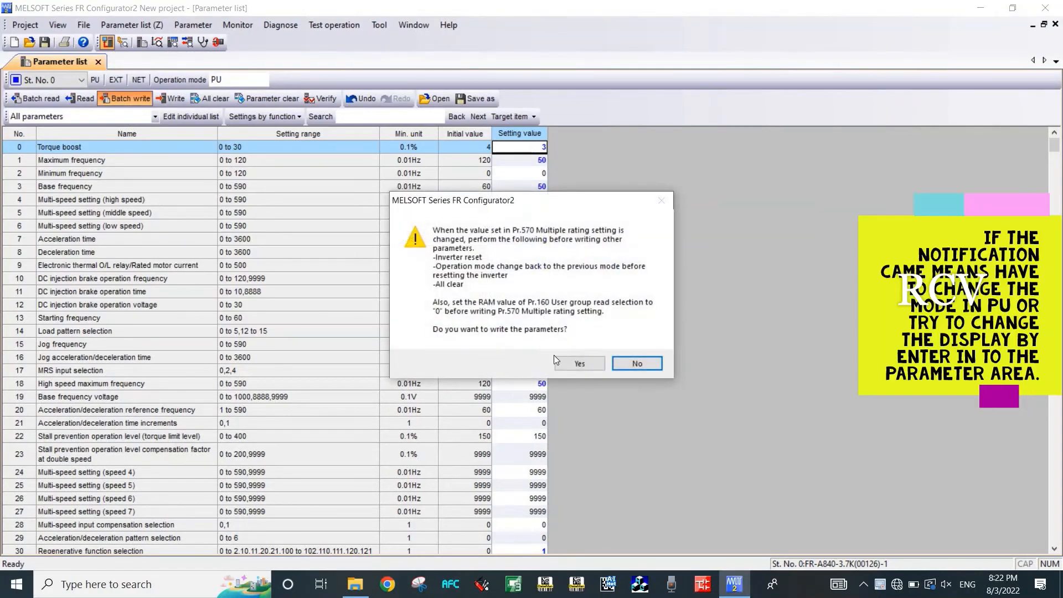
left_click(567, 361)
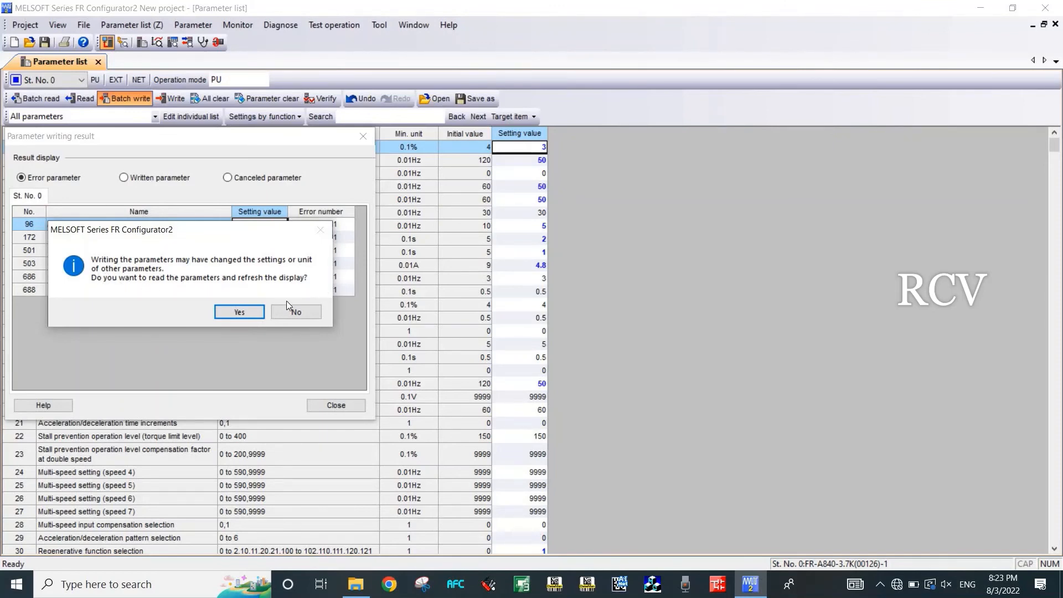
left_click(260, 313)
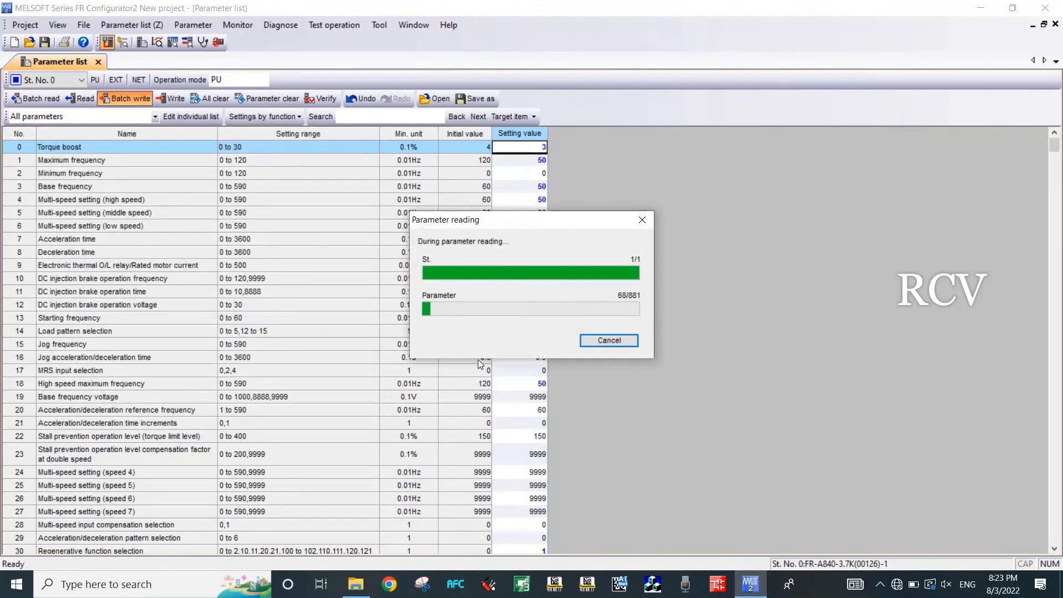